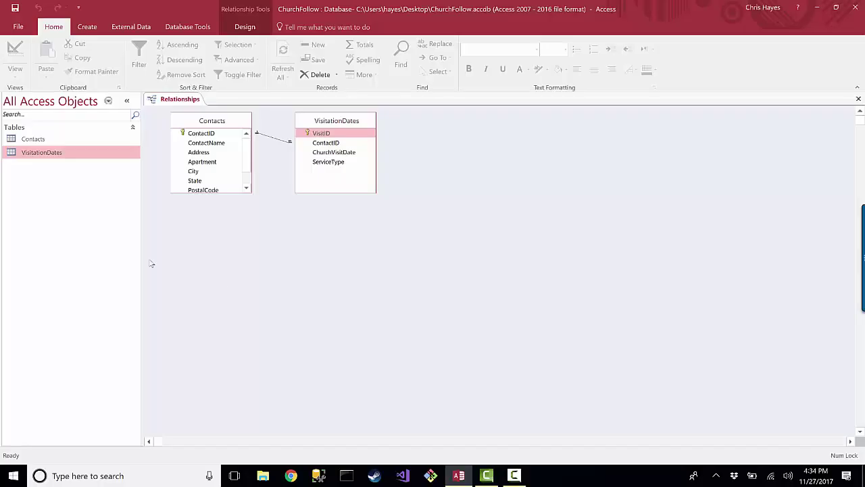
Open the Contacts table datasheet and build a Contacts form with its VisitationDates subform
{"action": "left_click", "coordinate": [88, 27]}
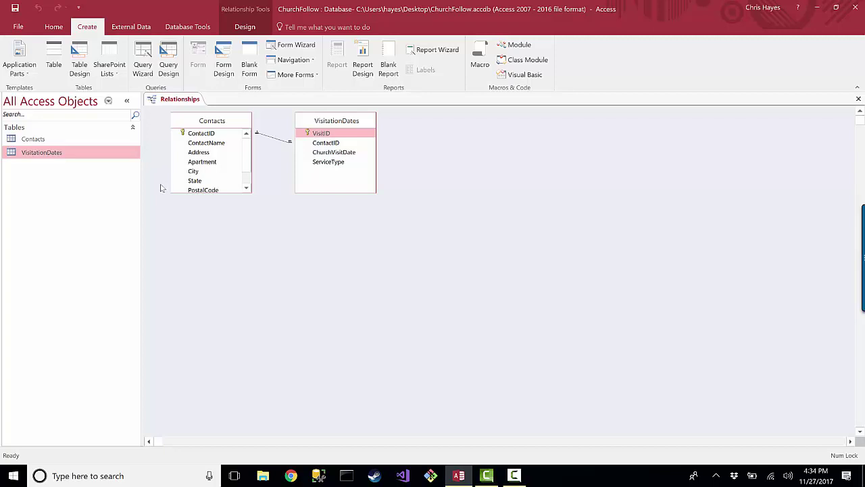
{"action": "left_click", "coordinate": [56, 141]}
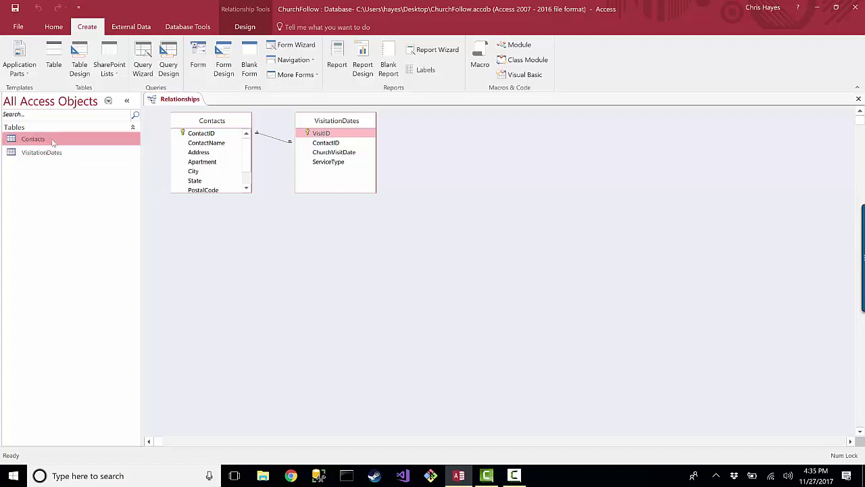
{"action": "double_click", "coordinate": [46, 139]}
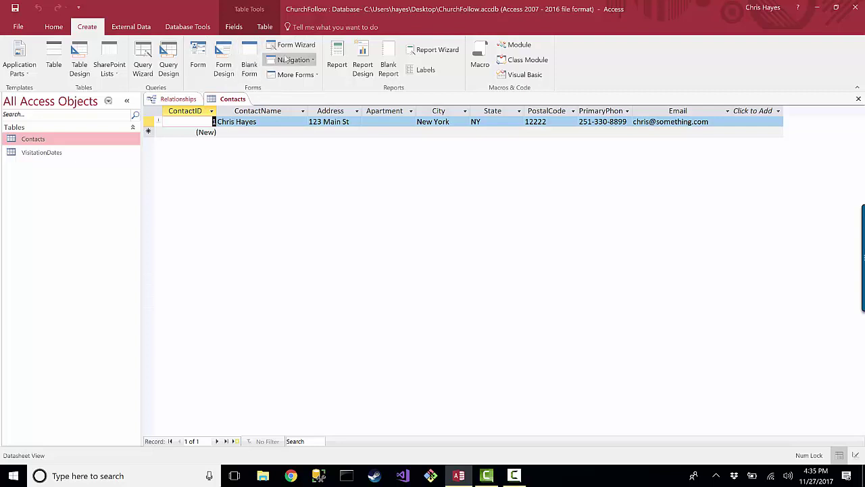
{"action": "left_click", "coordinate": [203, 56]}
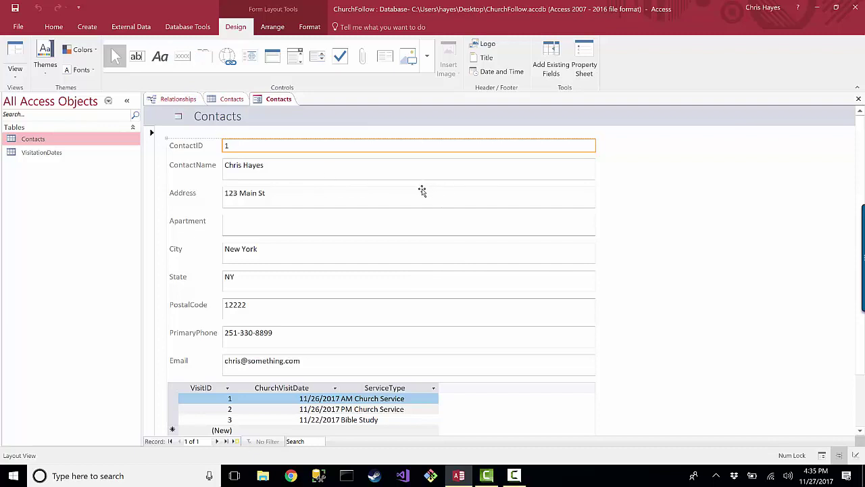
{"action": "left_click", "coordinate": [28, 142]}
{"action": "scroll", "coordinate": [638, 257], "scroll_direction": "down", "scroll_amount": 2}
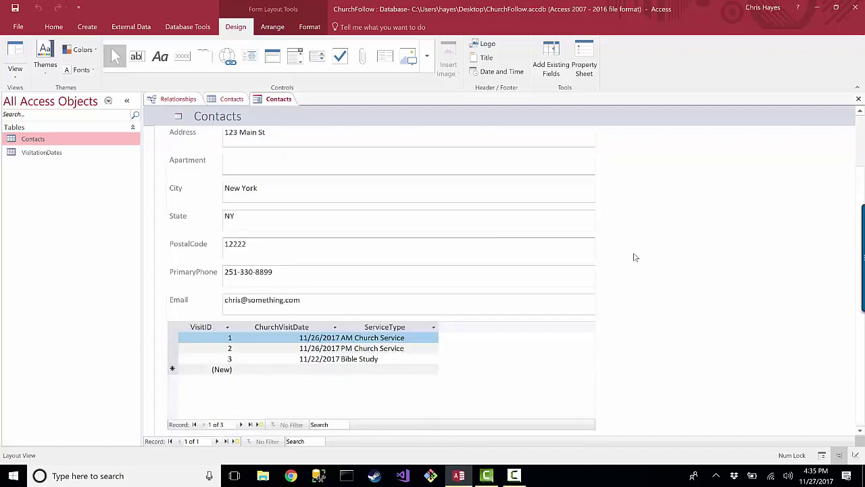
{"action": "scroll", "coordinate": [635, 257], "scroll_direction": "up", "scroll_amount": 2}
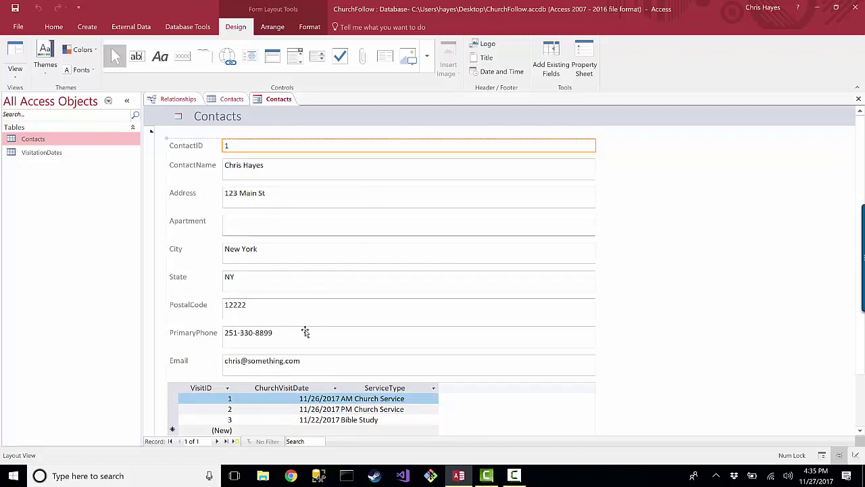
{"action": "scroll", "coordinate": [340, 328], "scroll_direction": "down", "scroll_amount": 2}
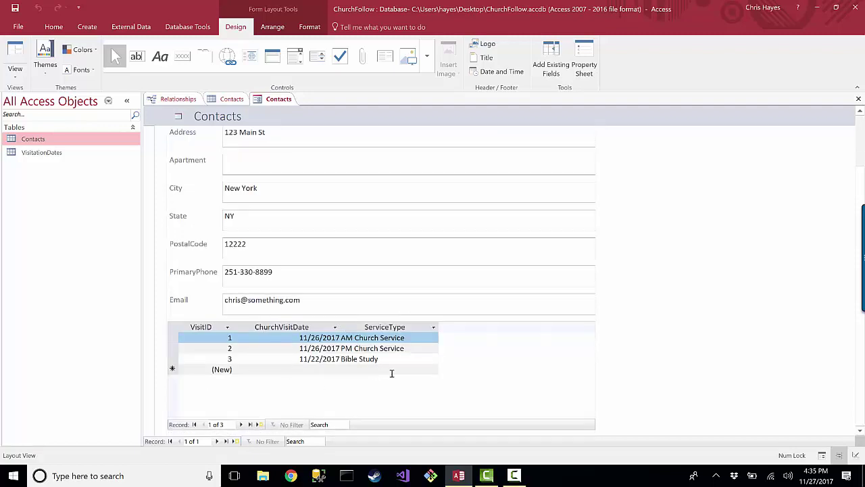
{"action": "scroll", "coordinate": [323, 284], "scroll_direction": "up", "scroll_amount": 2}
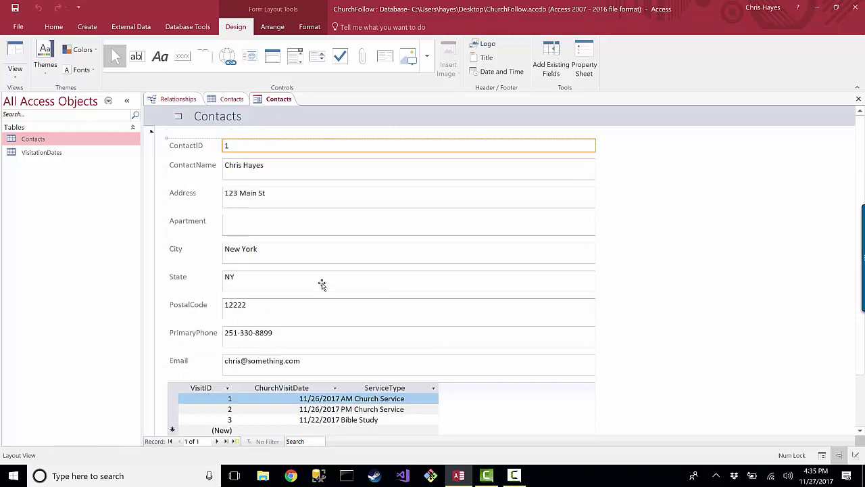
Move State above City on the form, undo the move, and return to the Relationships diagram
{"action": "left_click", "coordinate": [10, 73]}
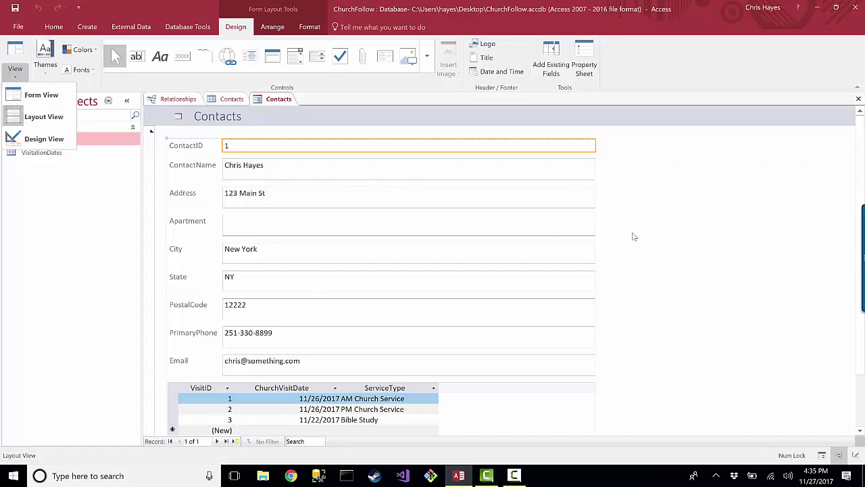
{"action": "left_click", "coordinate": [636, 190]}
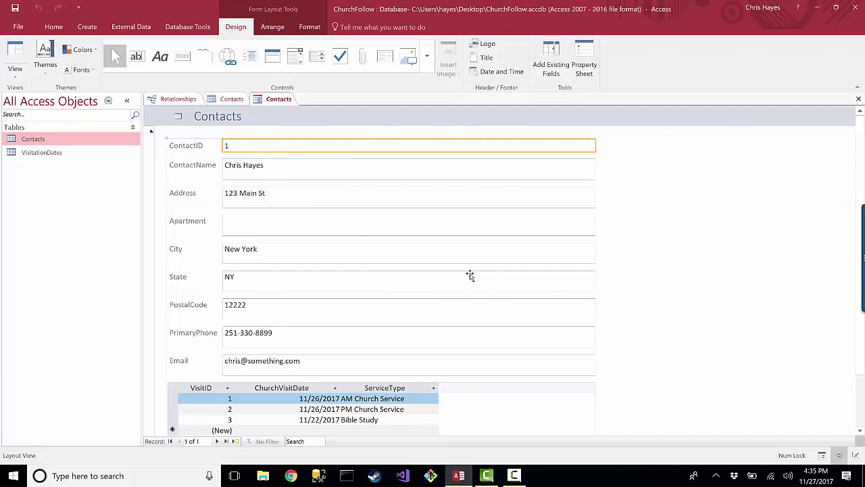
{"action": "left_click_drag", "start_coordinate": [272, 280], "coordinate": [270, 240]}
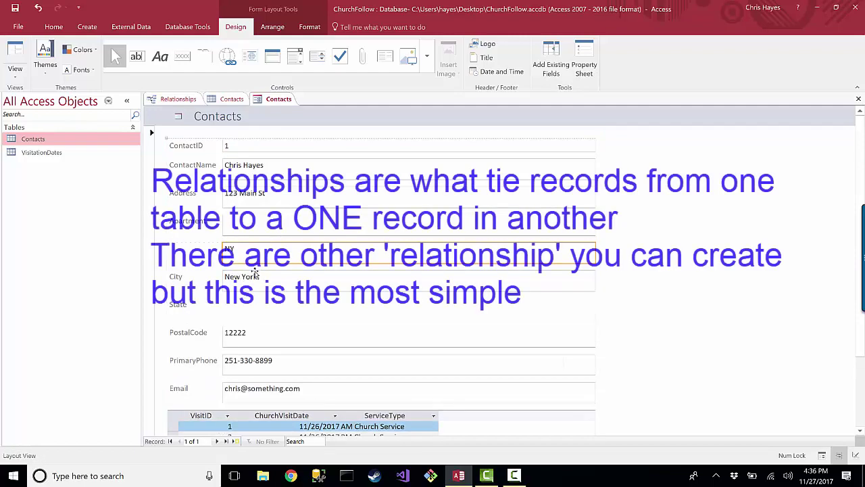
{"action": "key", "text": "ctrl+z"}
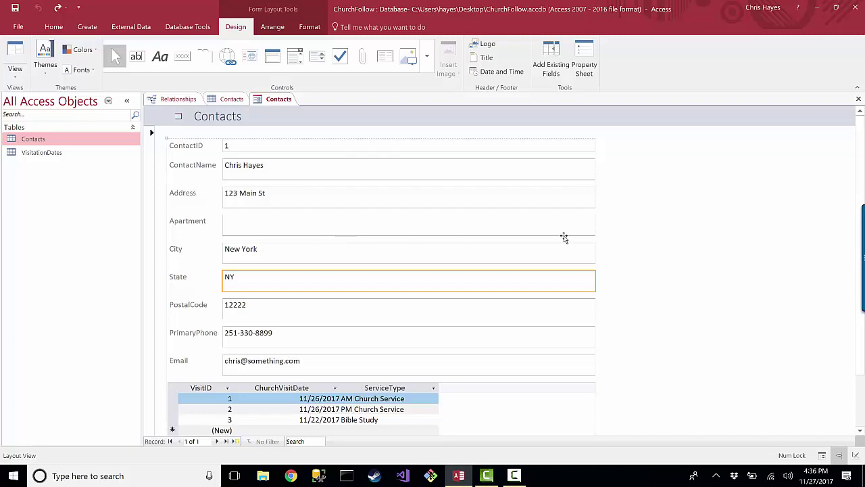
{"action": "scroll", "coordinate": [615, 283], "scroll_direction": "down", "scroll_amount": 2}
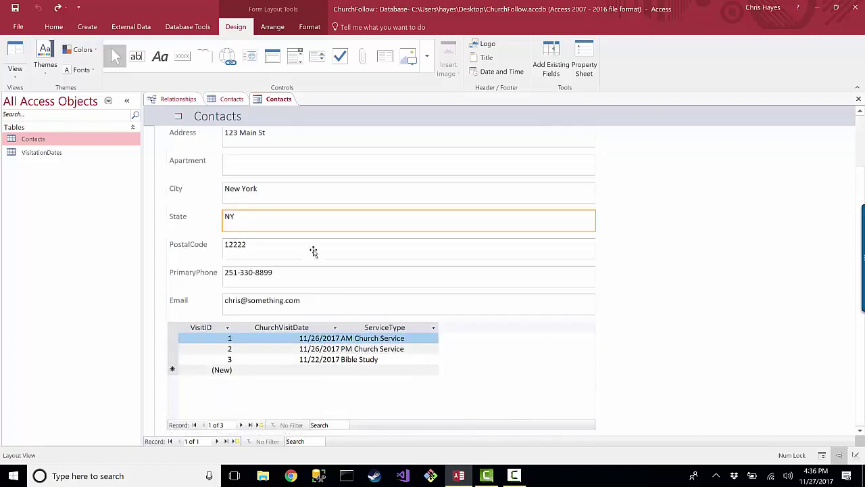
{"action": "scroll", "coordinate": [294, 217], "scroll_direction": "up", "scroll_amount": 2}
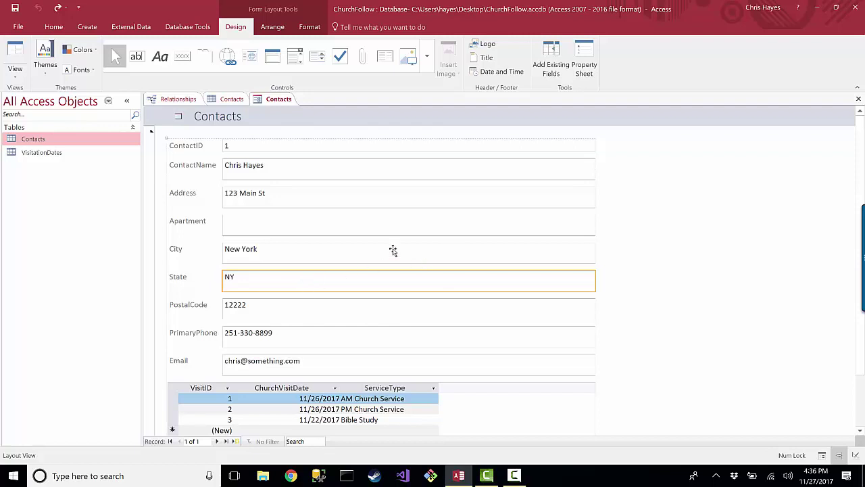
{"action": "left_click", "coordinate": [175, 99]}
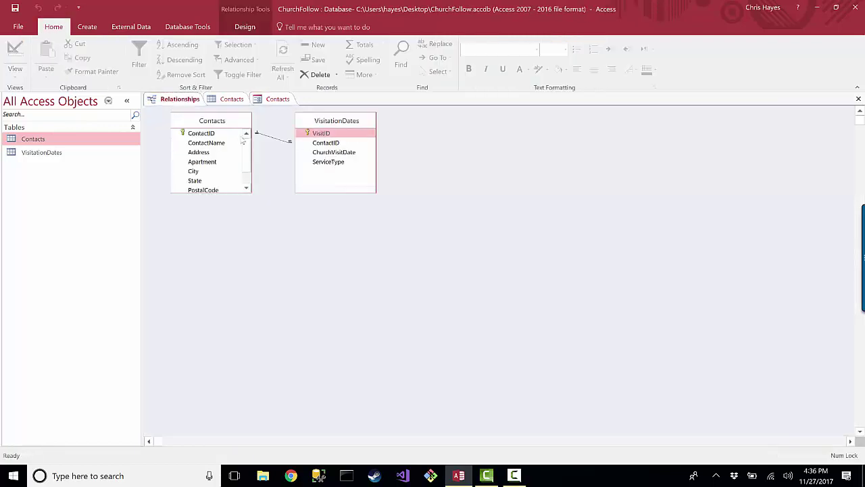
In the subform's new row, enter a 11/12/2017 visit with service type PM Church Service
{"action": "left_click", "coordinate": [276, 99]}
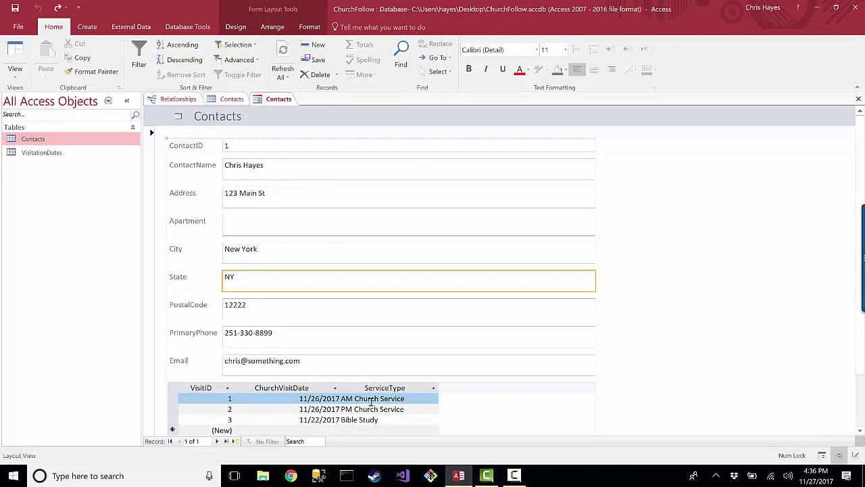
{"action": "scroll", "coordinate": [403, 384], "scroll_direction": "down", "scroll_amount": 2}
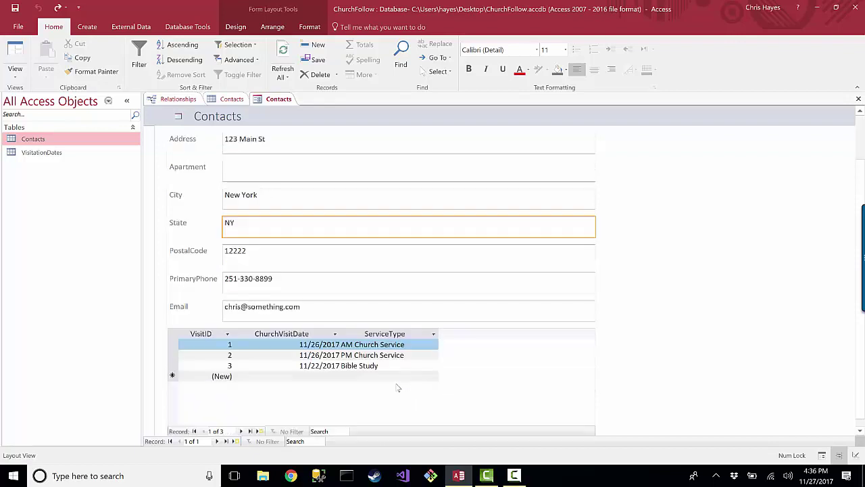
{"action": "left_click", "coordinate": [335, 375]}
{"action": "left_click", "coordinate": [345, 376]}
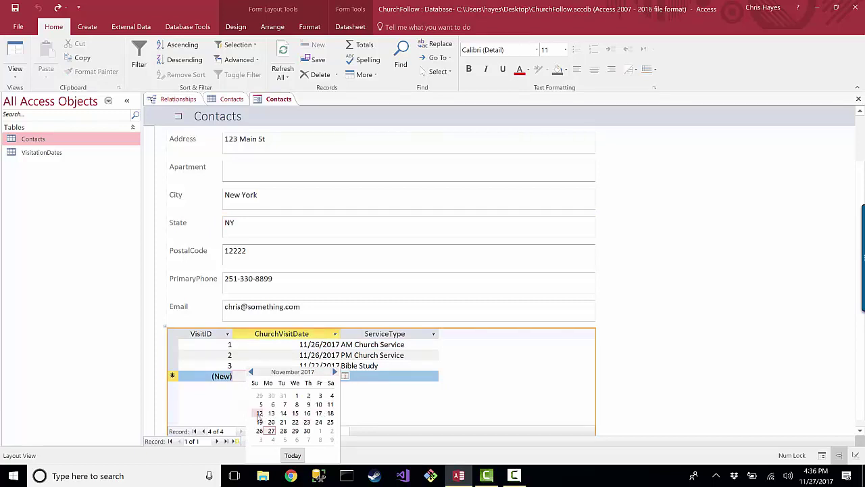
{"action": "left_click", "coordinate": [259, 413]}
{"action": "key", "text": "Tab"}
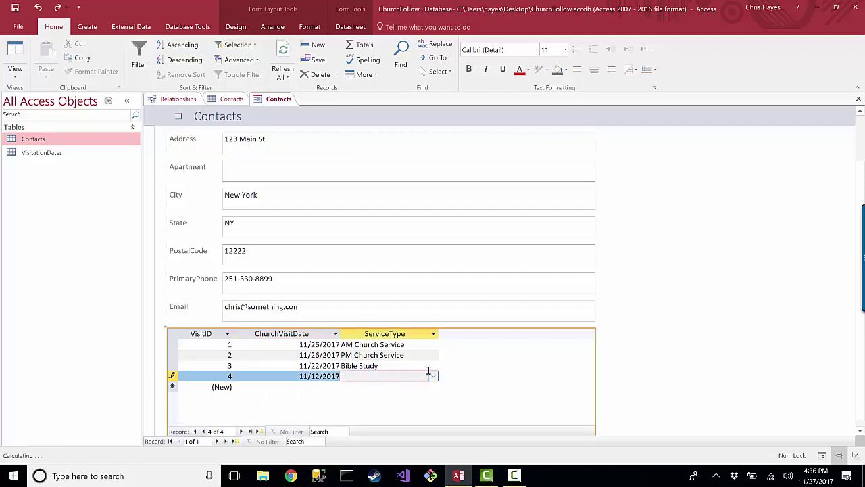
{"action": "left_click", "coordinate": [433, 375]}
{"action": "left_click", "coordinate": [375, 396]}
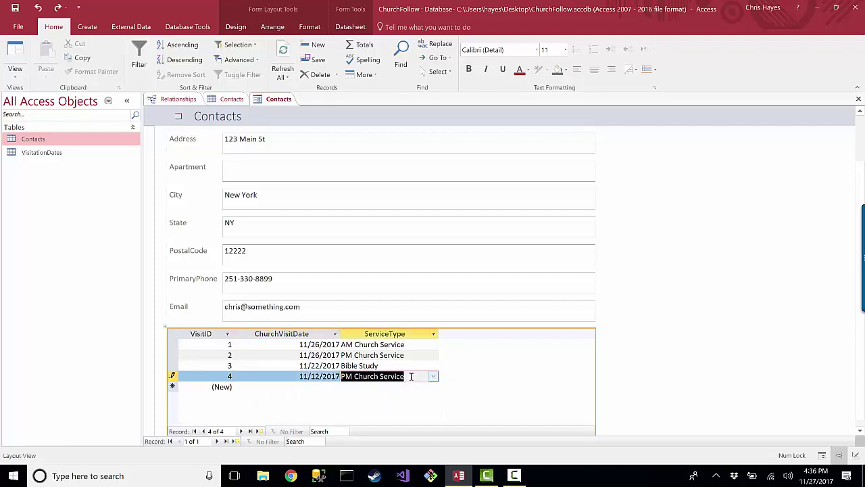
{"action": "left_click", "coordinate": [395, 365]}
Leave the visits subform and select the contact's ContactID field on the form
{"action": "left_click", "coordinate": [323, 262]}
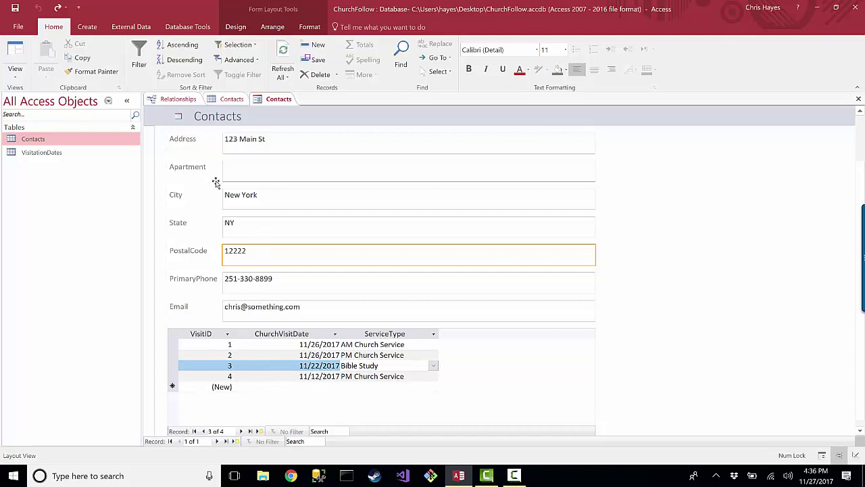
{"action": "scroll", "coordinate": [271, 203], "scroll_direction": "up", "scroll_amount": 2}
{"action": "left_click", "coordinate": [230, 148]}
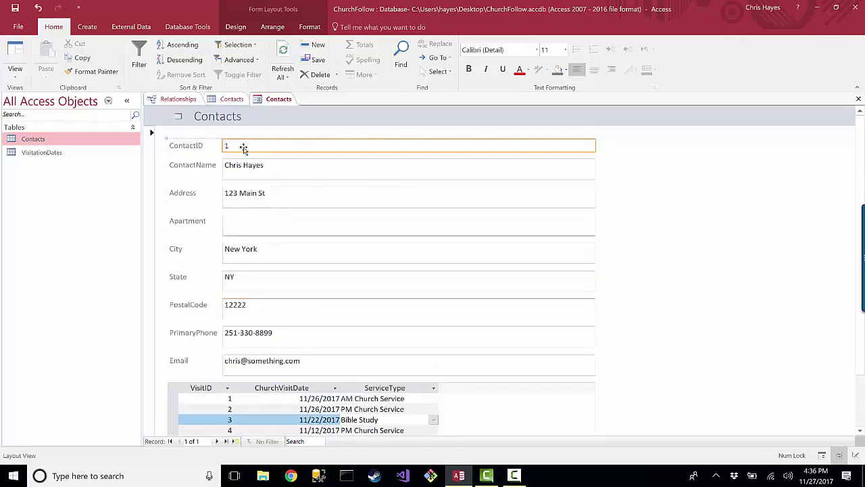
{"action": "scroll", "coordinate": [332, 343], "scroll_direction": "down", "scroll_amount": 2}
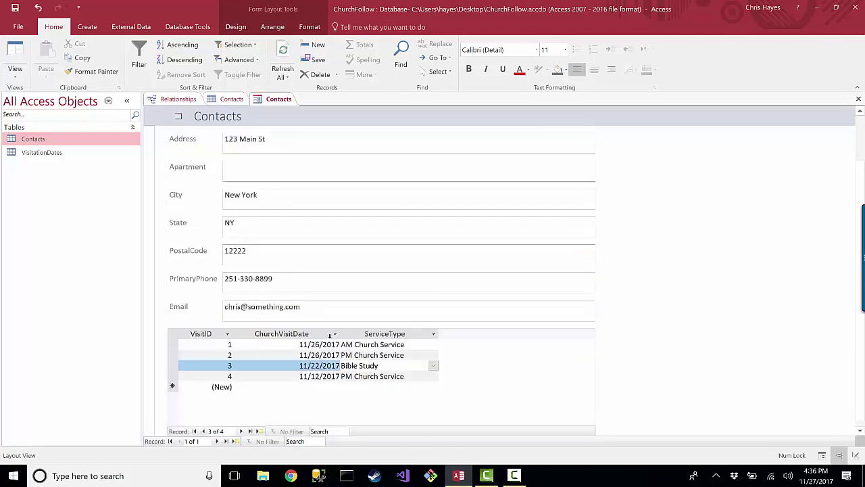
Open VisitationDates, check that record 4's ContactID is 1, and return to the Contacts form
{"action": "left_click", "coordinate": [39, 153]}
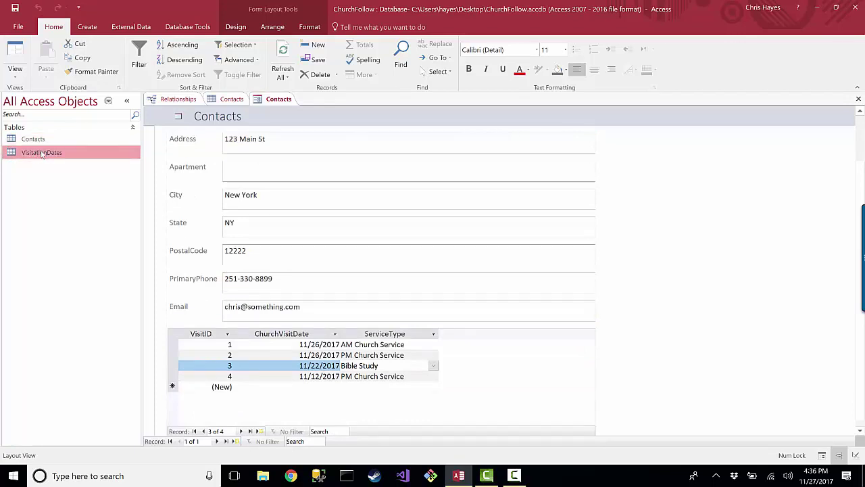
{"action": "double_click", "coordinate": [42, 153]}
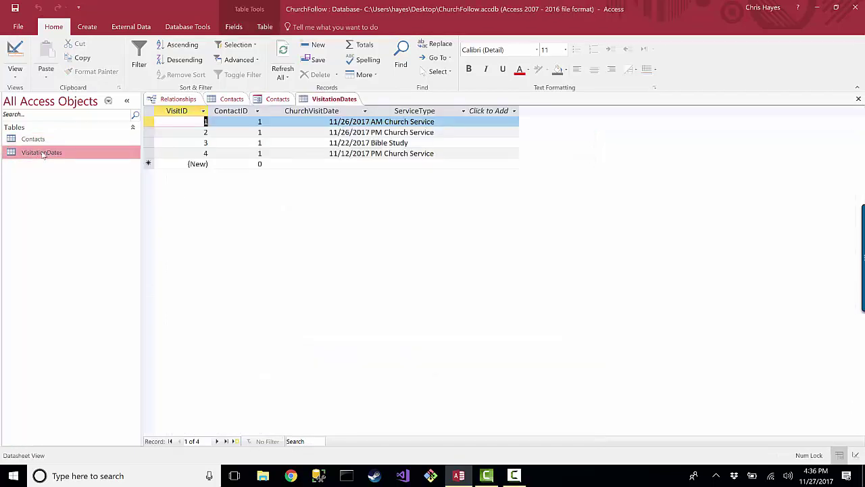
{"action": "left_click", "coordinate": [272, 153]}
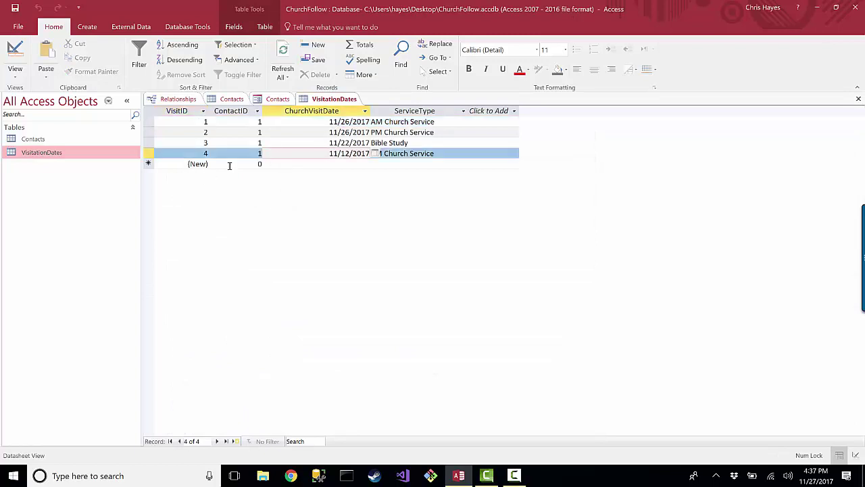
{"action": "left_click", "coordinate": [246, 155]}
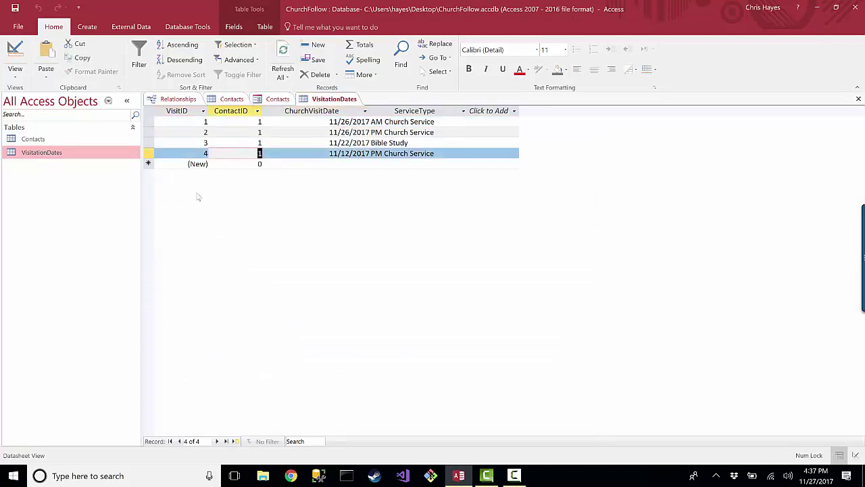
{"action": "left_click", "coordinate": [272, 100]}
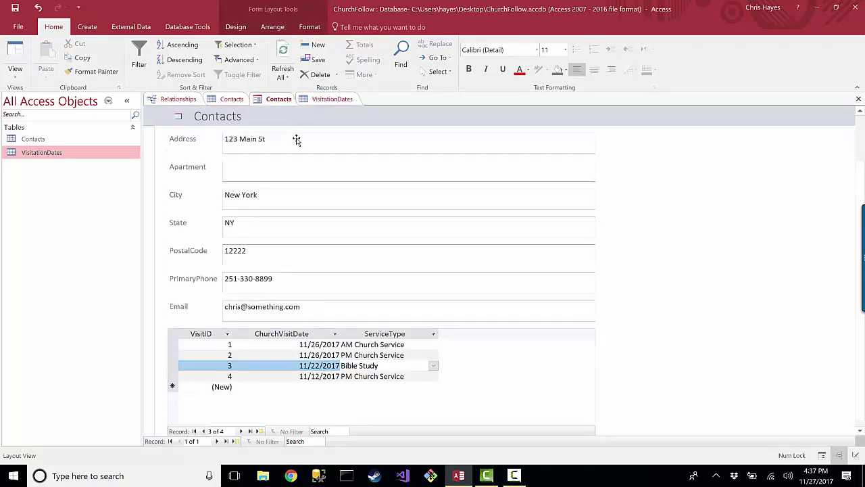
Switch the Contacts form to Form View and maximize the window
{"action": "scroll", "coordinate": [322, 215], "scroll_direction": "up", "scroll_amount": 1}
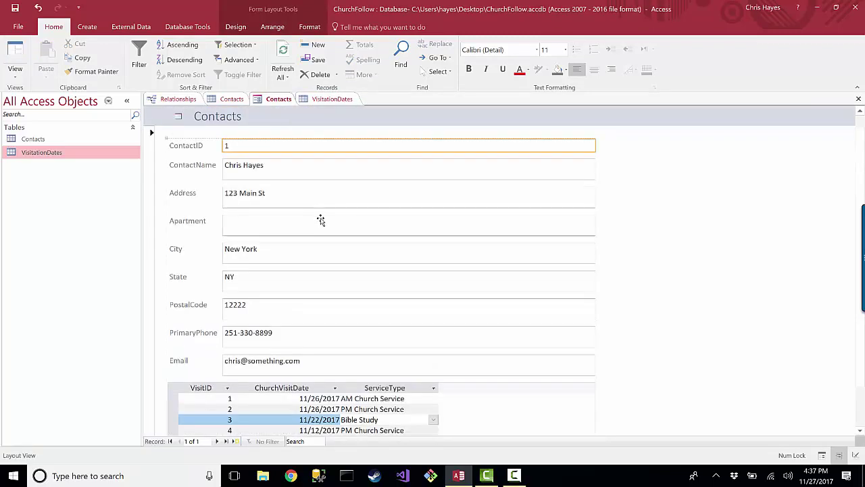
{"action": "left_click", "coordinate": [15, 69]}
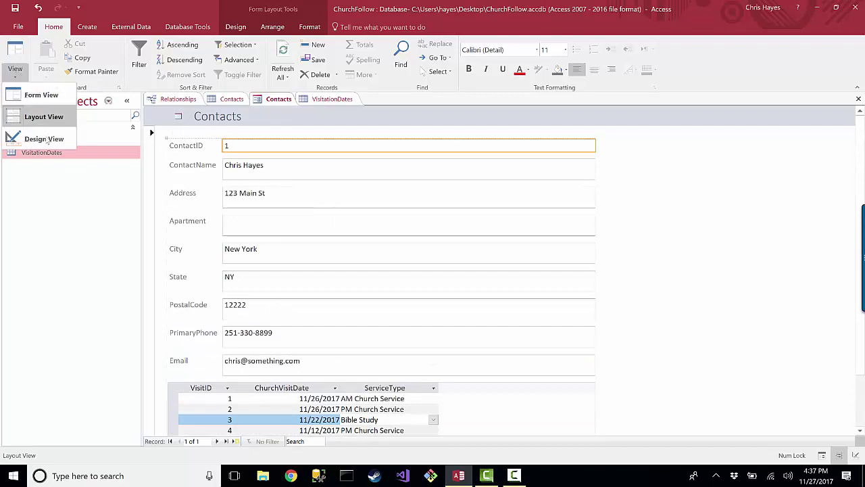
{"action": "left_click", "coordinate": [41, 96]}
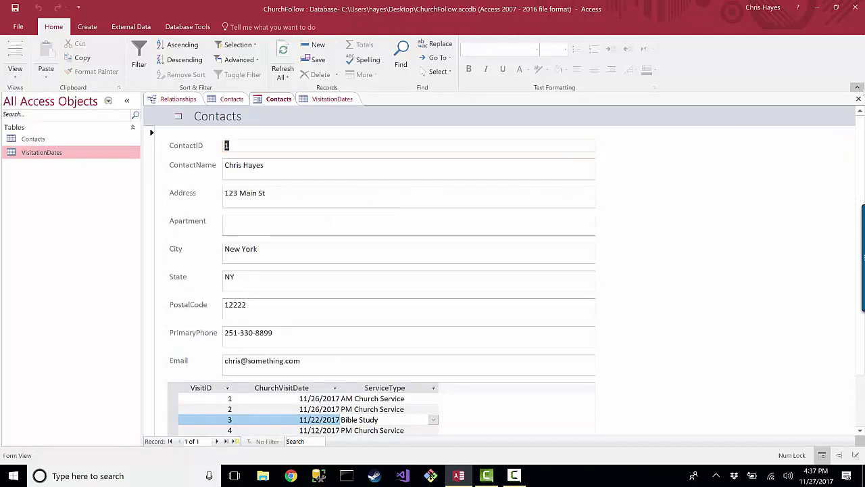
{"action": "left_click", "coordinate": [856, 87]}
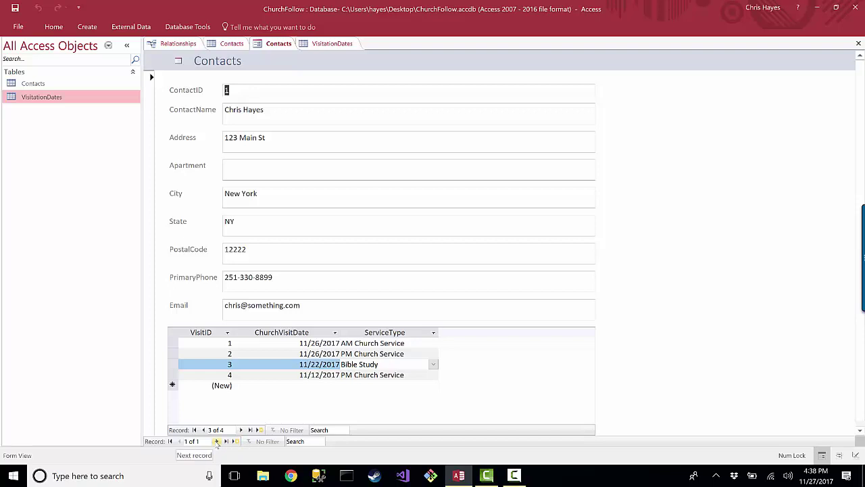
Start new record ContactID 2 and fill in the contact's name, address, phone number and e-mail
{"action": "left_click", "coordinate": [216, 441]}
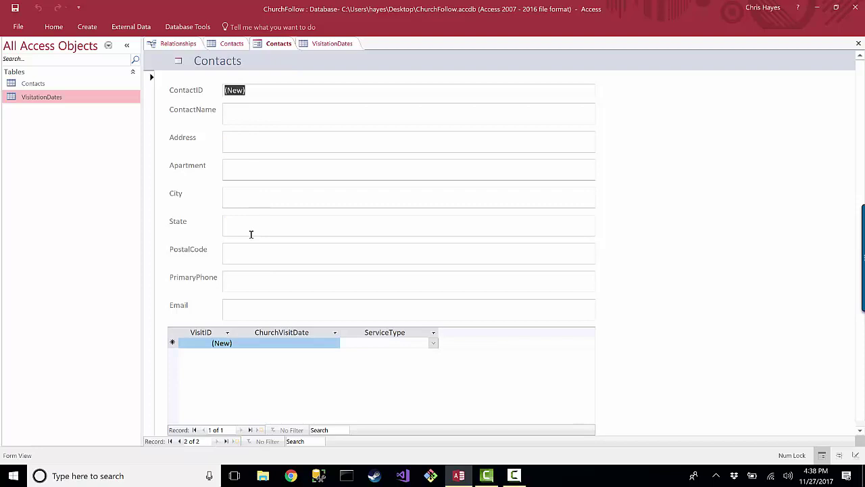
{"action": "left_click", "coordinate": [245, 117]}
{"action": "key", "text": "BackSpace"}
{"action": "key", "text": "BackSpace"}
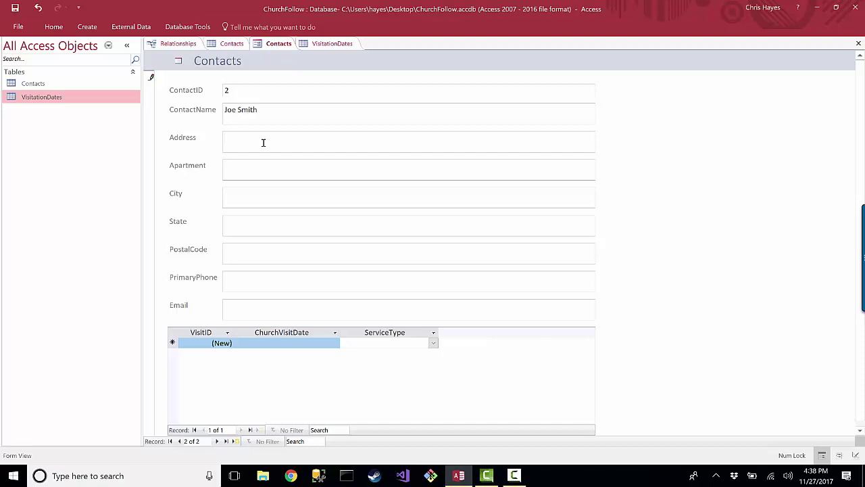
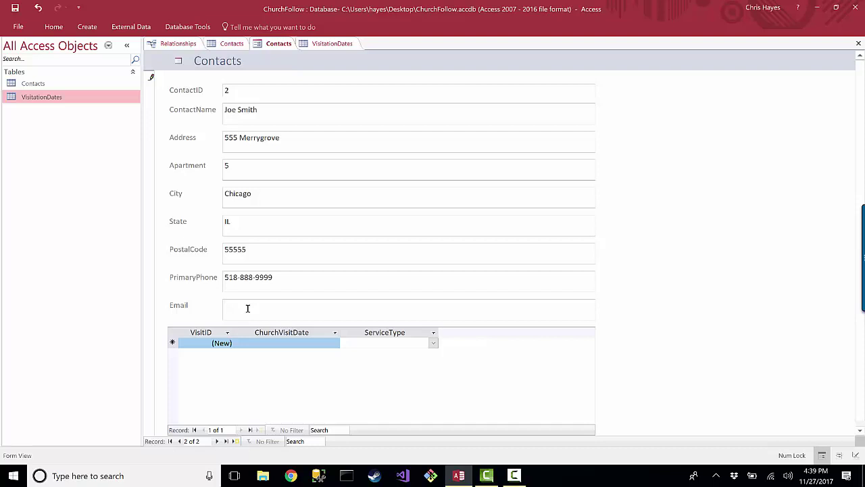
{"action": "key", "text": "Tab"}
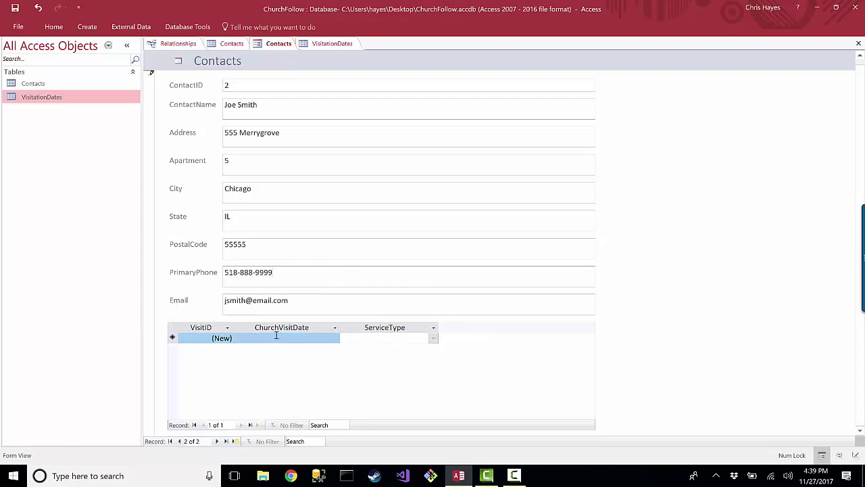
Glance at the Contacts datasheet, then return to the form's visit date field
{"action": "scroll", "coordinate": [270, 162], "scroll_direction": "up", "scroll_amount": 1}
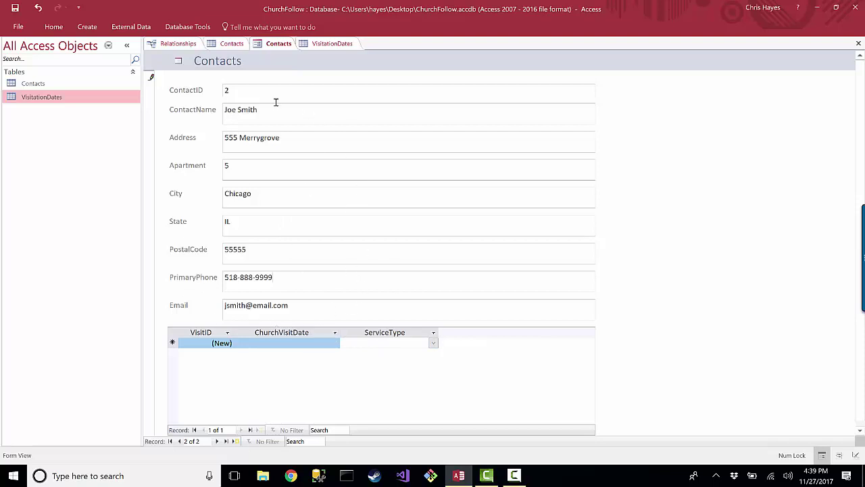
{"action": "left_click", "coordinate": [231, 44]}
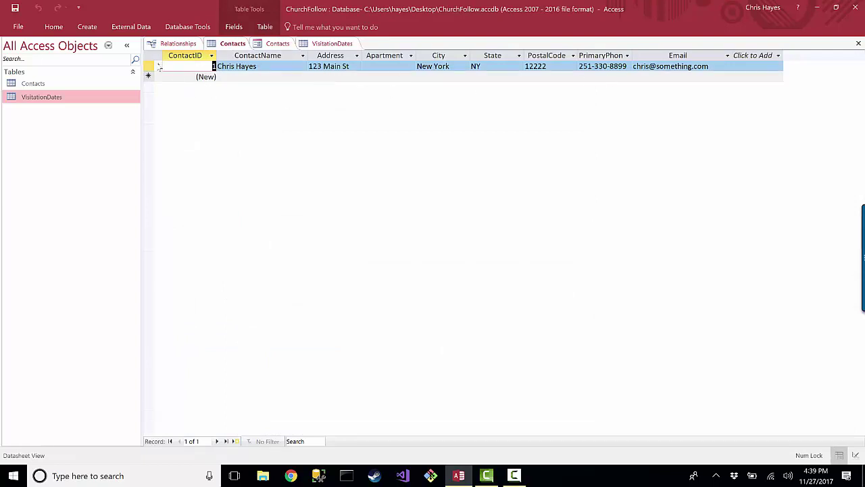
{"action": "left_click", "coordinate": [274, 45]}
{"action": "left_click", "coordinate": [285, 345]}
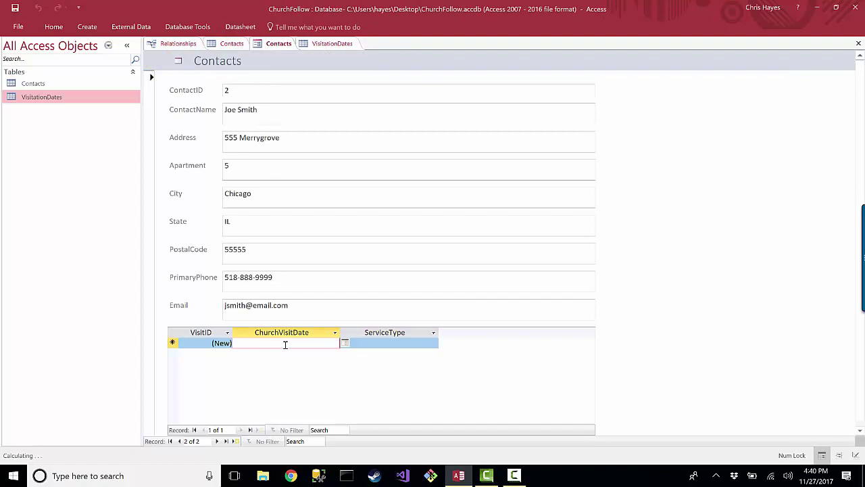
Close the outdated Contacts table and reopen it so it lists both contacts
{"action": "left_click", "coordinate": [232, 43]}
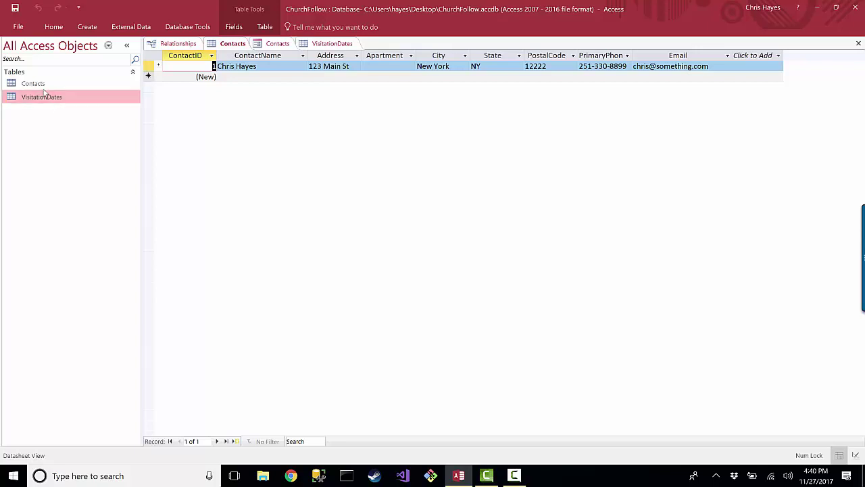
{"action": "right_click", "coordinate": [231, 48]}
{"action": "left_click", "coordinate": [251, 65]}
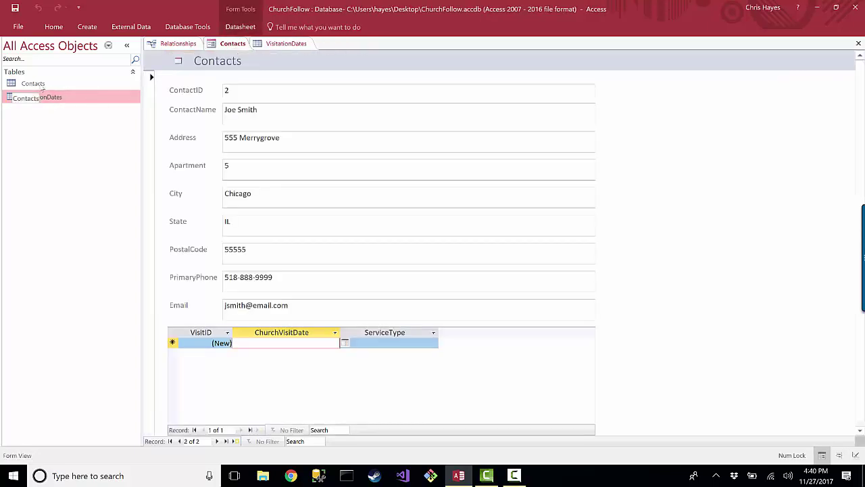
{"action": "double_click", "coordinate": [39, 85]}
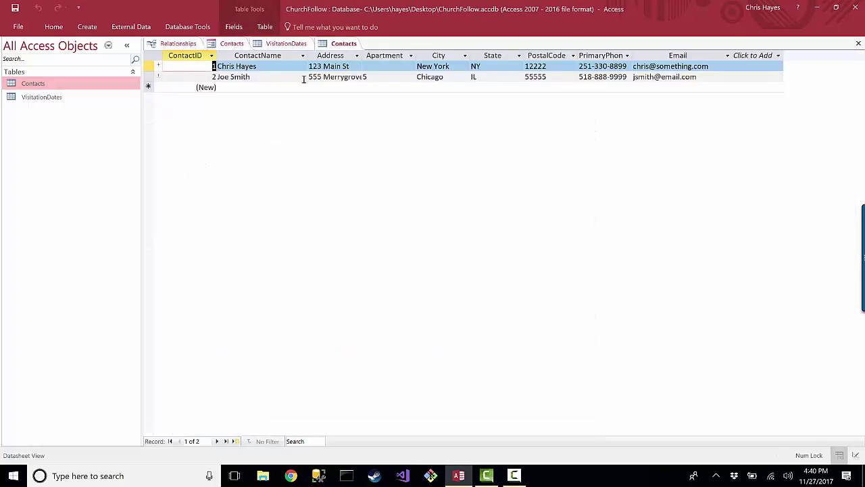
{"action": "left_click", "coordinate": [233, 44]}
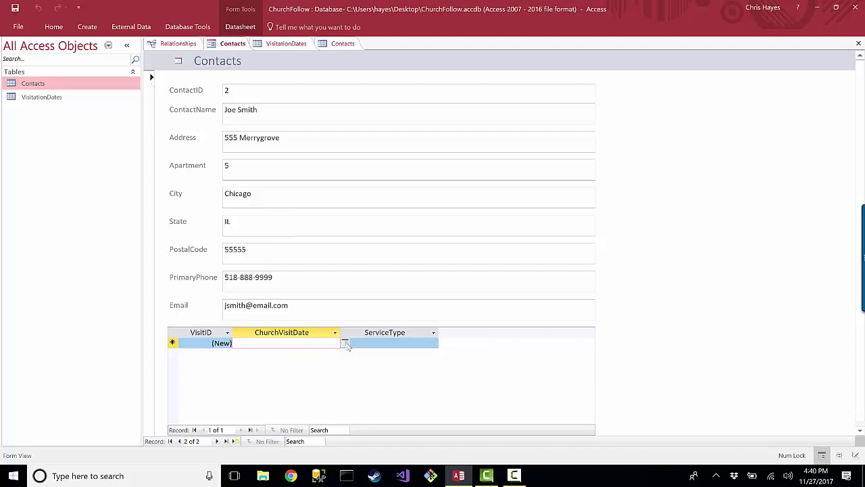
Save VisitID 5 for the second contact: 11/26/2017, AM Church Service
{"action": "left_click", "coordinate": [346, 344]}
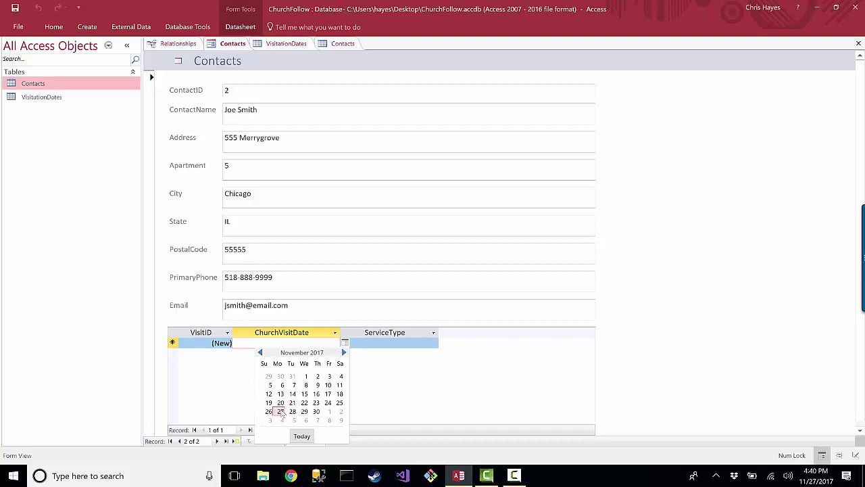
{"action": "left_click", "coordinate": [269, 411]}
{"action": "left_click", "coordinate": [399, 343]}
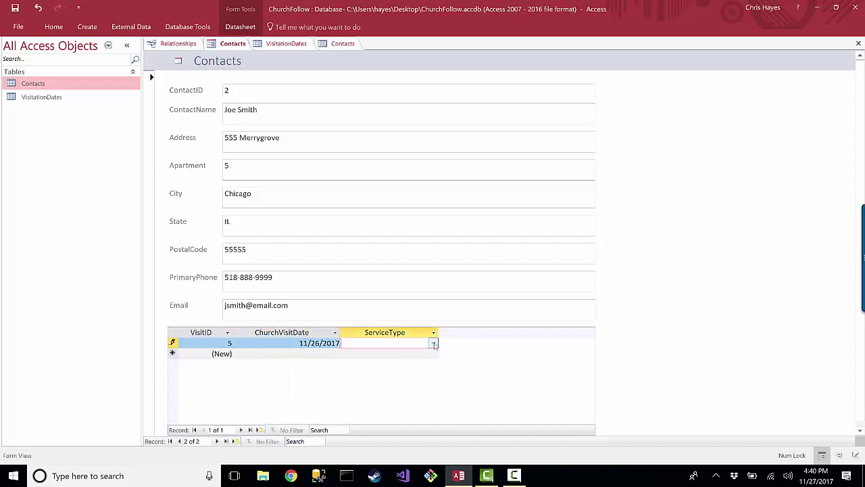
{"action": "left_click", "coordinate": [434, 342]}
{"action": "left_click", "coordinate": [383, 375]}
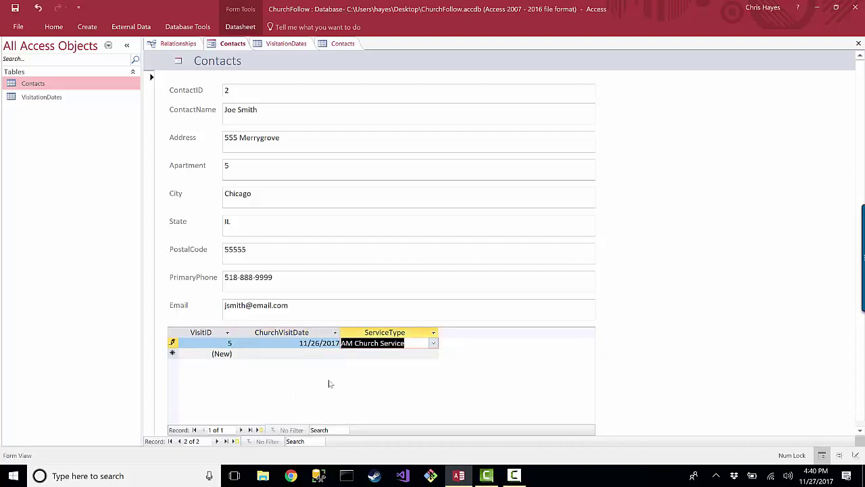
{"action": "left_click", "coordinate": [300, 272]}
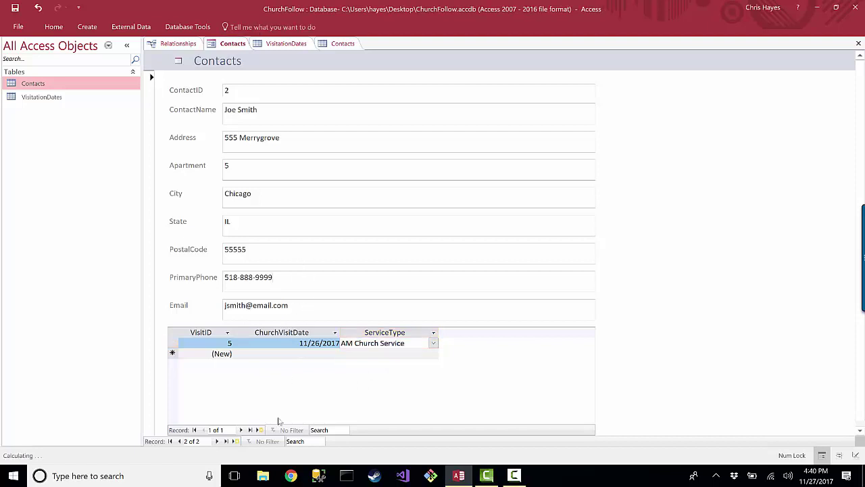
{"action": "left_click", "coordinate": [252, 352]}
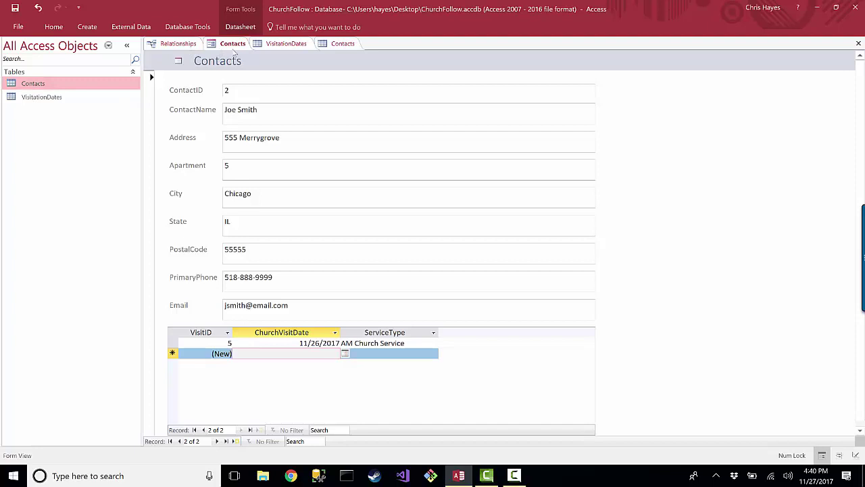
Close the outdated VisitationDates table
{"action": "left_click", "coordinate": [286, 43]}
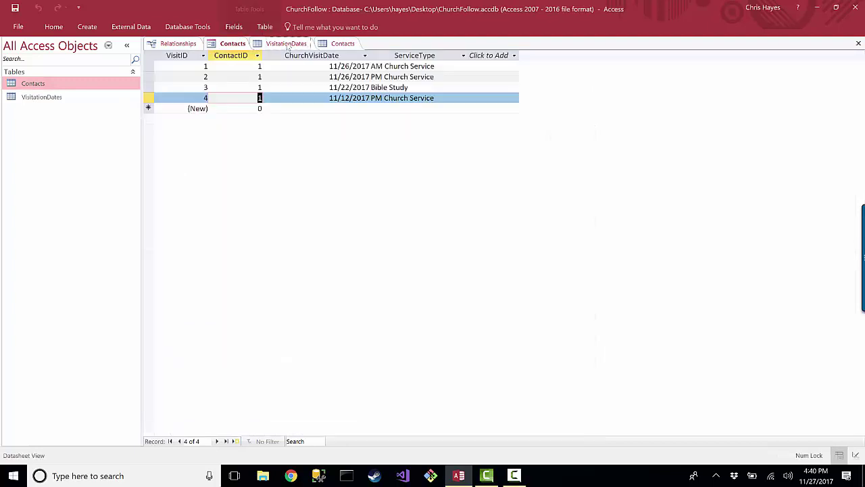
{"action": "right_click", "coordinate": [292, 199]}
{"action": "left_click", "coordinate": [195, 185]}
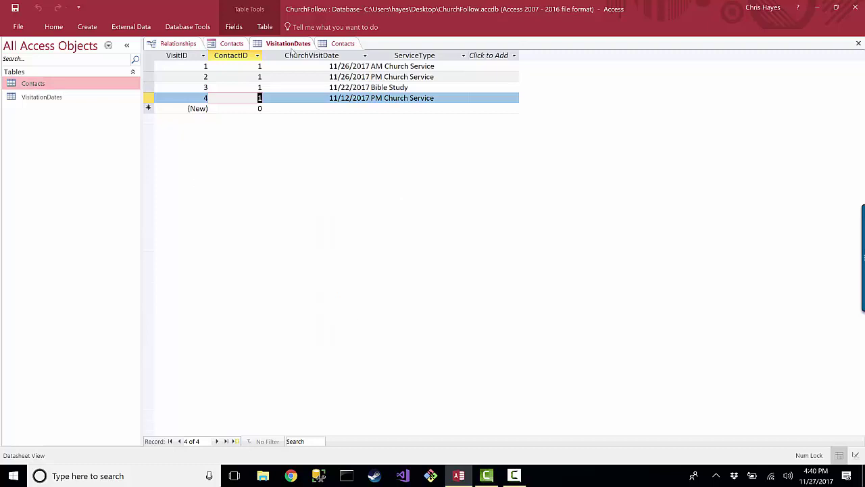
{"action": "right_click", "coordinate": [289, 46]}
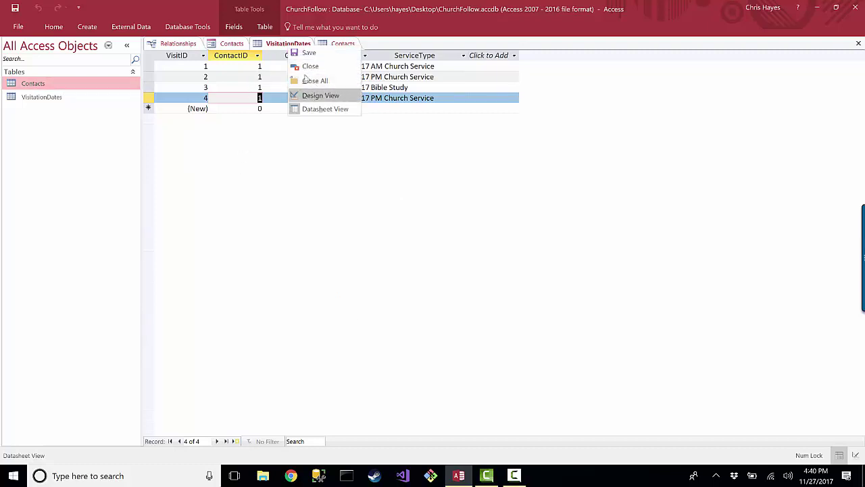
{"action": "left_click", "coordinate": [268, 47]}
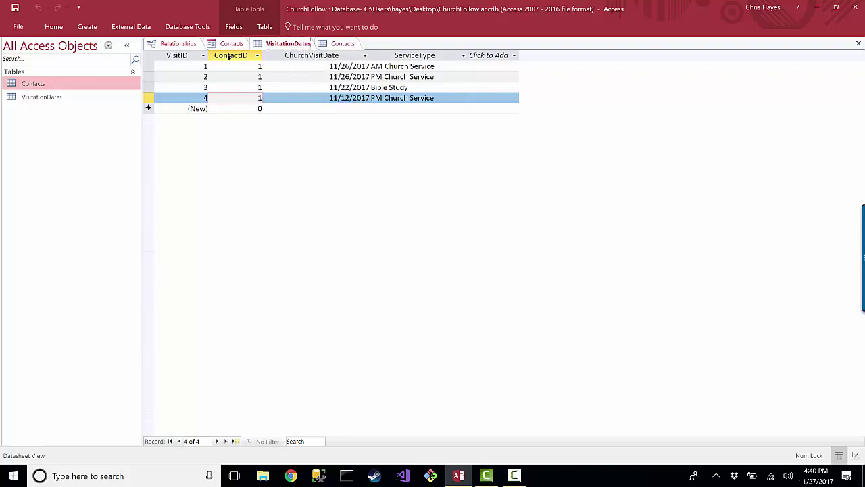
{"action": "right_click", "coordinate": [294, 42]}
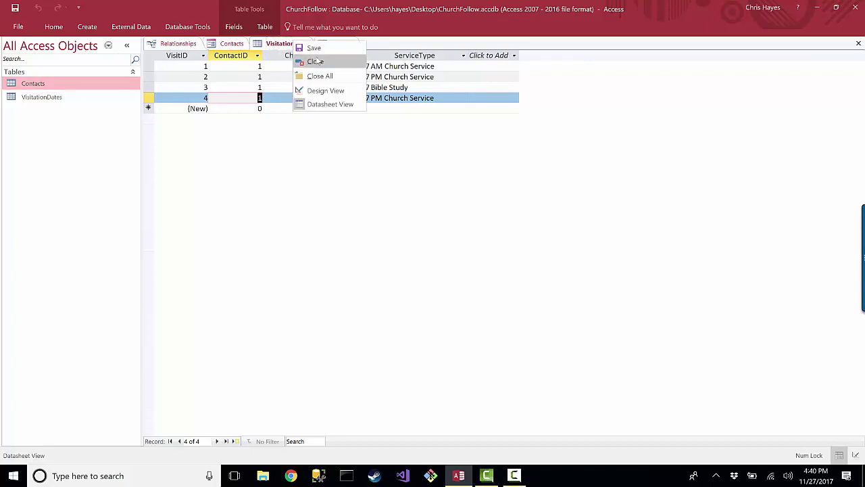
{"action": "left_click", "coordinate": [314, 60]}
Reopen VisitationDates, select visit 5 under ContactID 2, then show the Contacts table
{"action": "left_click", "coordinate": [49, 100]}
{"action": "double_click", "coordinate": [49, 100]}
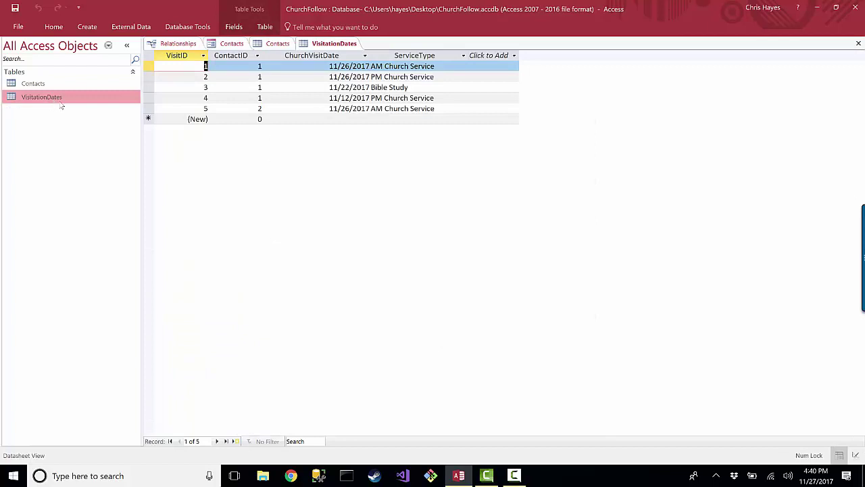
{"action": "left_click", "coordinate": [294, 107]}
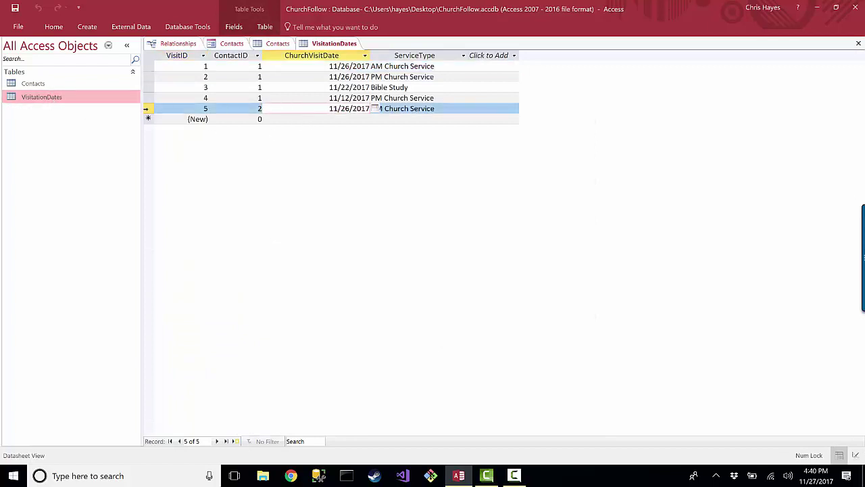
{"action": "left_click", "coordinate": [147, 108]}
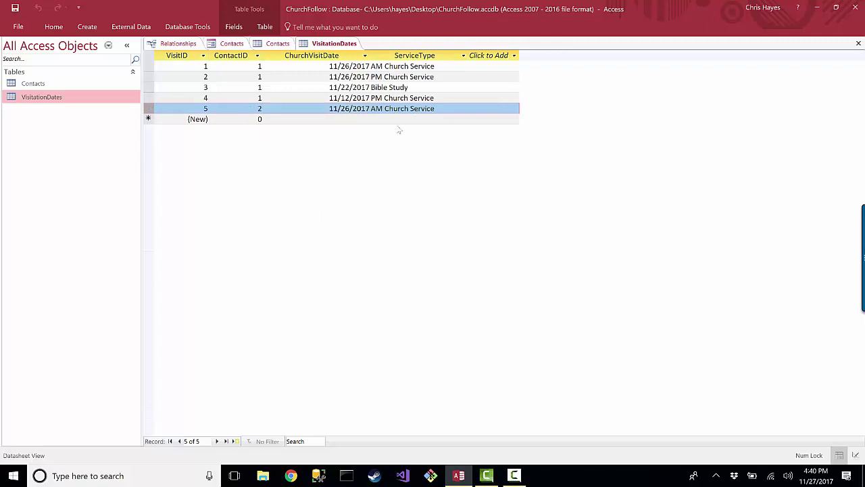
{"action": "left_click", "coordinate": [280, 44]}
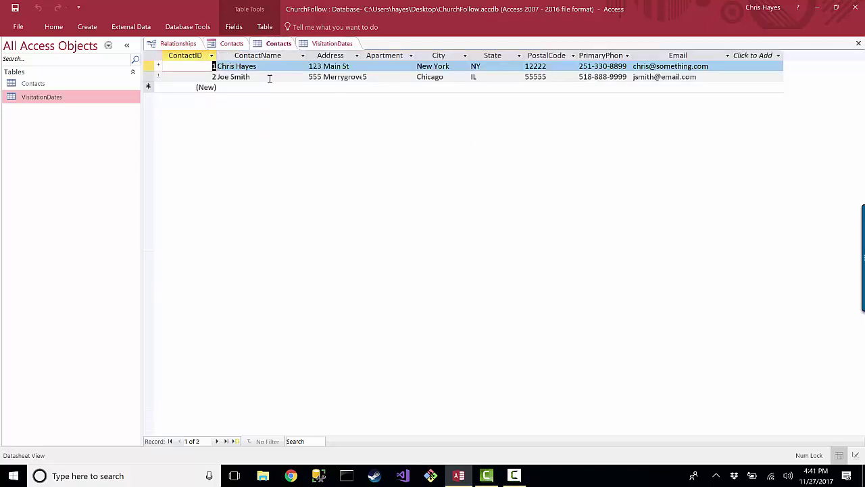
Step from the first to the second contact in the form, then show the Relationships diagram
{"action": "left_click", "coordinate": [236, 44]}
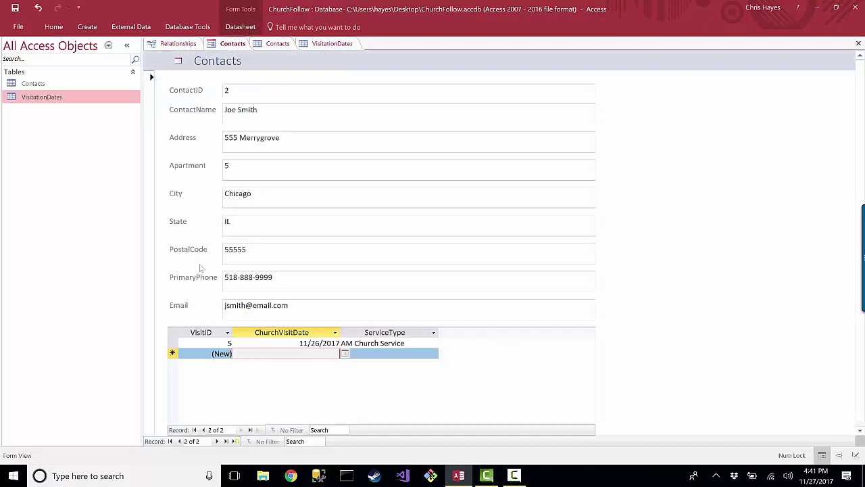
{"action": "left_click", "coordinate": [170, 441]}
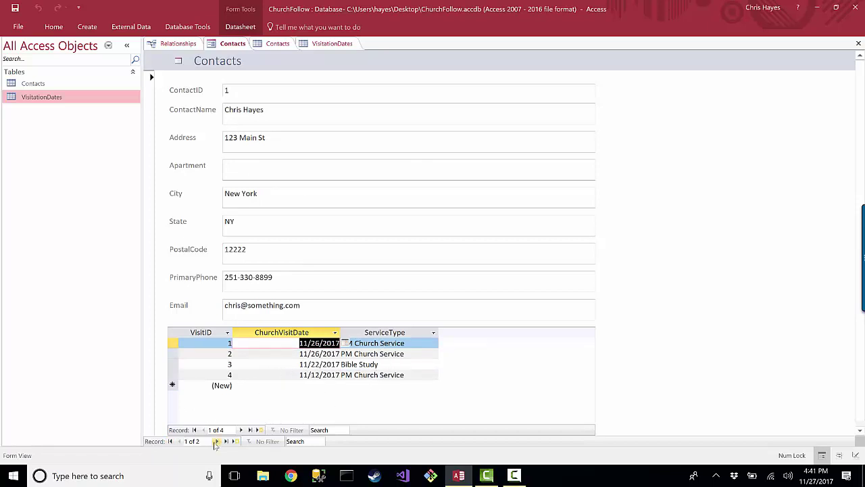
{"action": "left_click", "coordinate": [216, 440]}
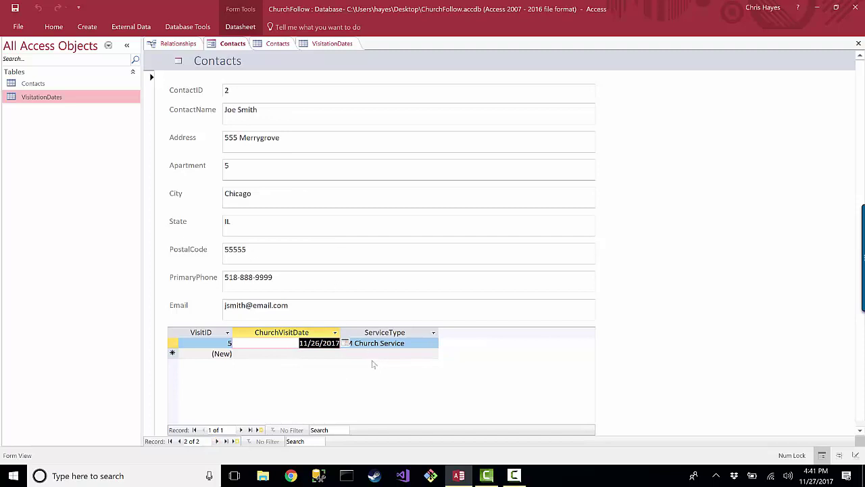
{"action": "left_click", "coordinate": [331, 290]}
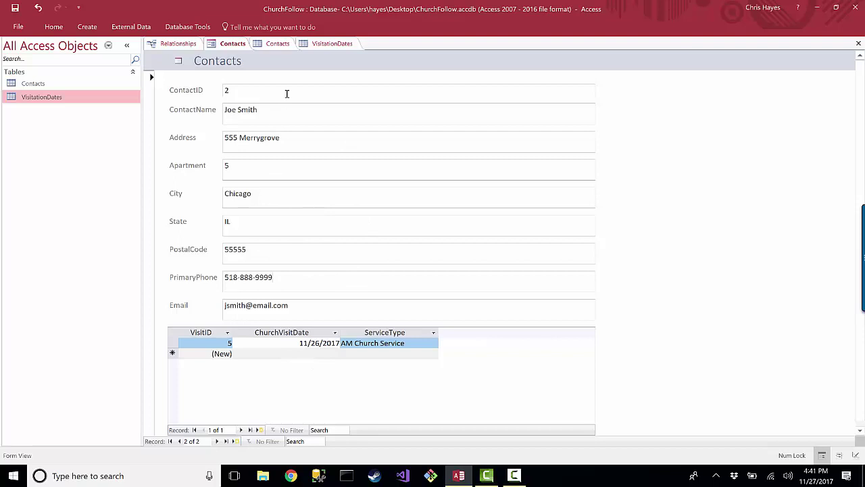
{"action": "left_click", "coordinate": [175, 43]}
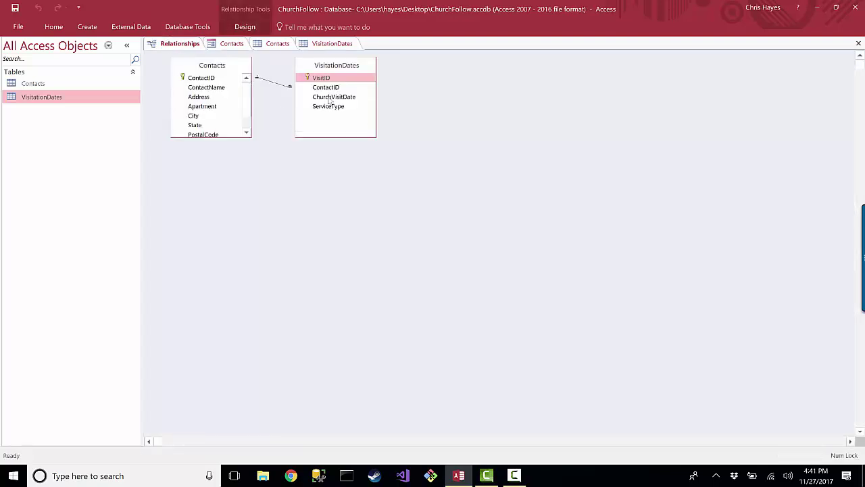